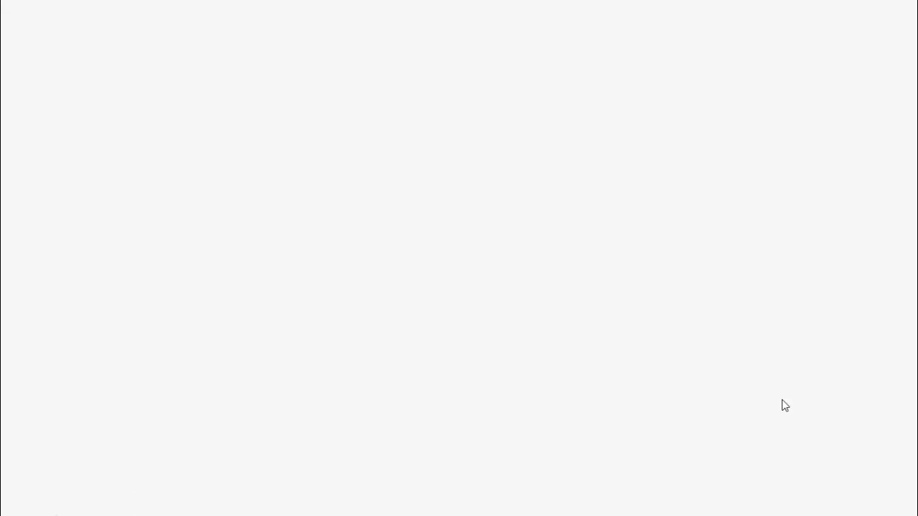
# Step: Play the slideshow preview through the Step 01, Step 02 and Step 03 animations
pyautogui.click(784, 406)
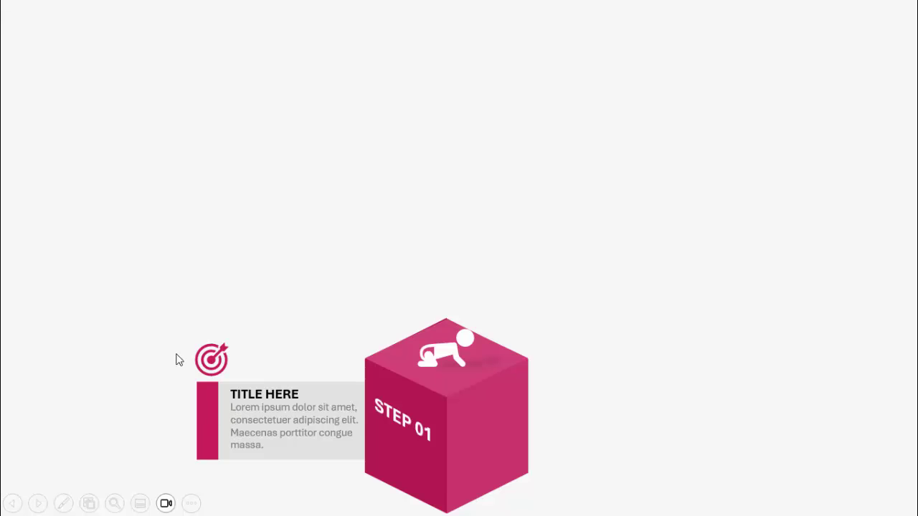
pyautogui.click(654, 434)
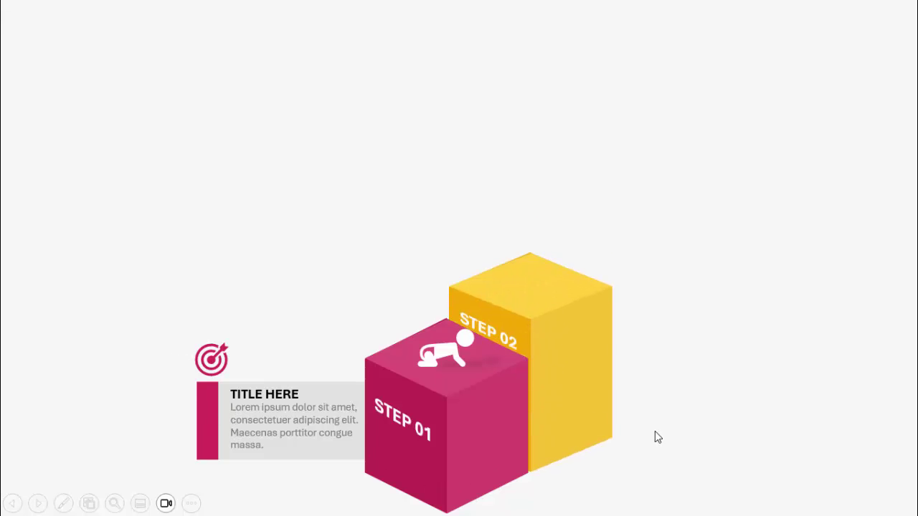
pyautogui.click(716, 392)
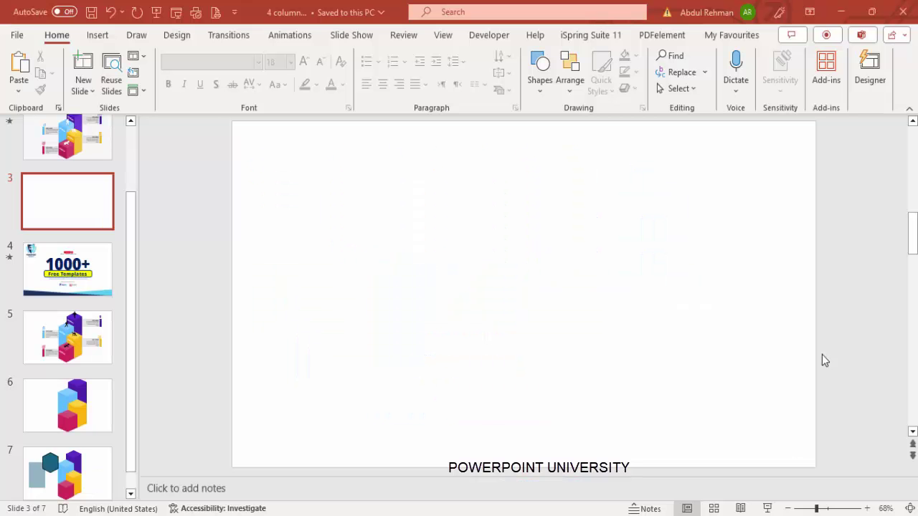
# Step: Show the slide guides and draw a hexagon at the slide centre
pyautogui.click(445, 37)
pyautogui.click(293, 90)
pyautogui.click(97, 35)
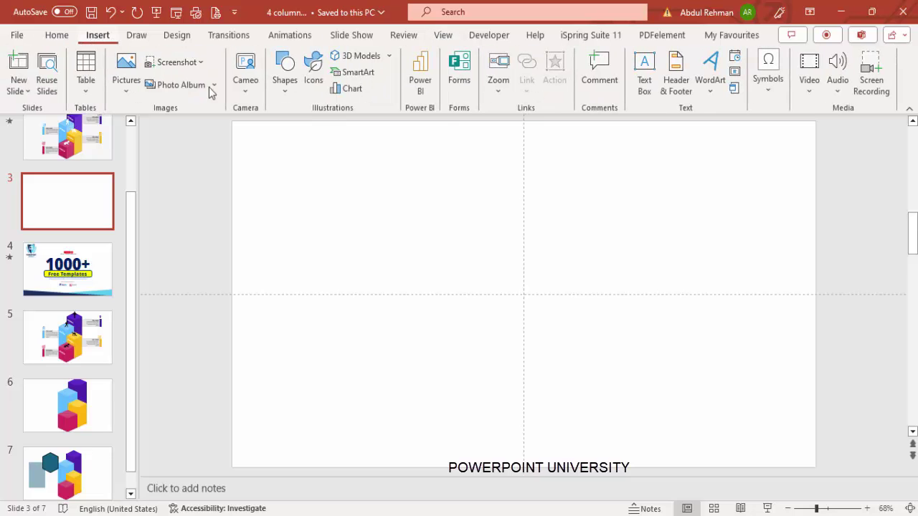
pyautogui.click(286, 84)
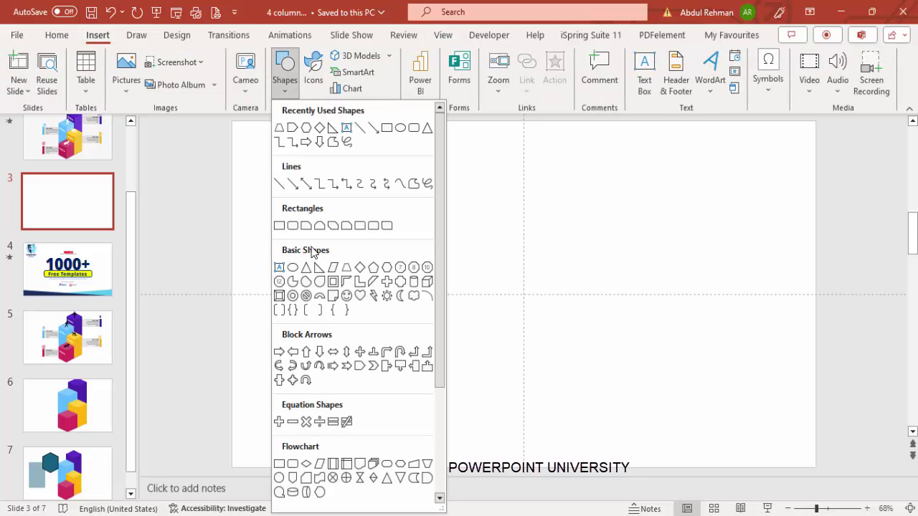
pyautogui.click(387, 270)
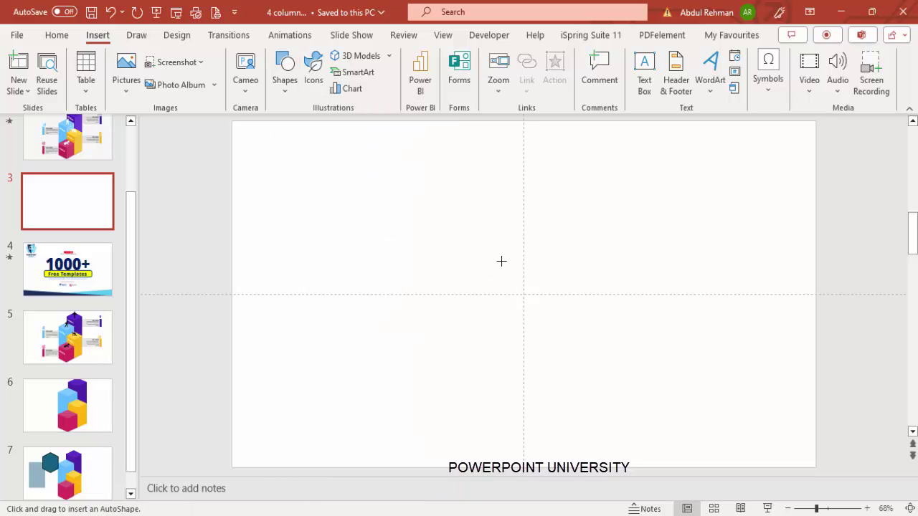
pyautogui.moveTo(491, 254); pyautogui.dragTo(542, 302)
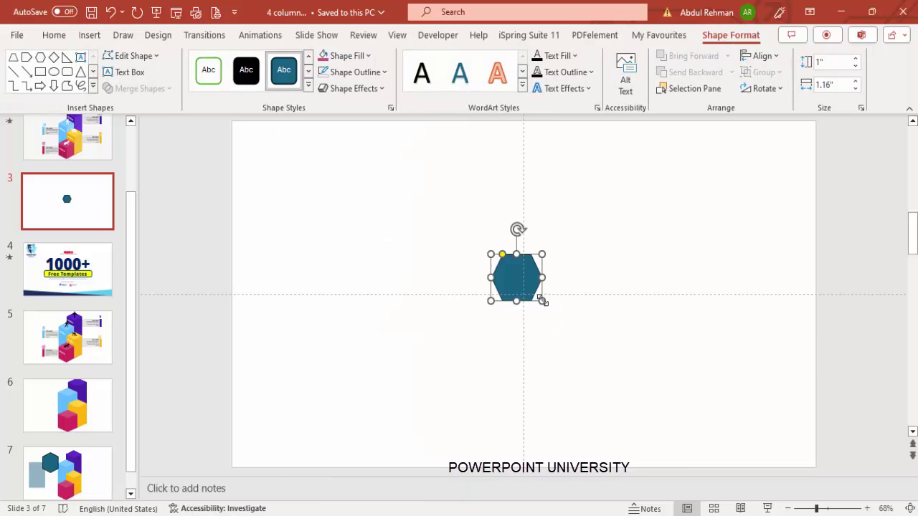
# Step: Resize the hexagon to 1.72 by 2 inches and rotate it to stand point-up
pyautogui.moveTo(543, 302); pyautogui.dragTo(578, 334)
pyautogui.click(644, 328)
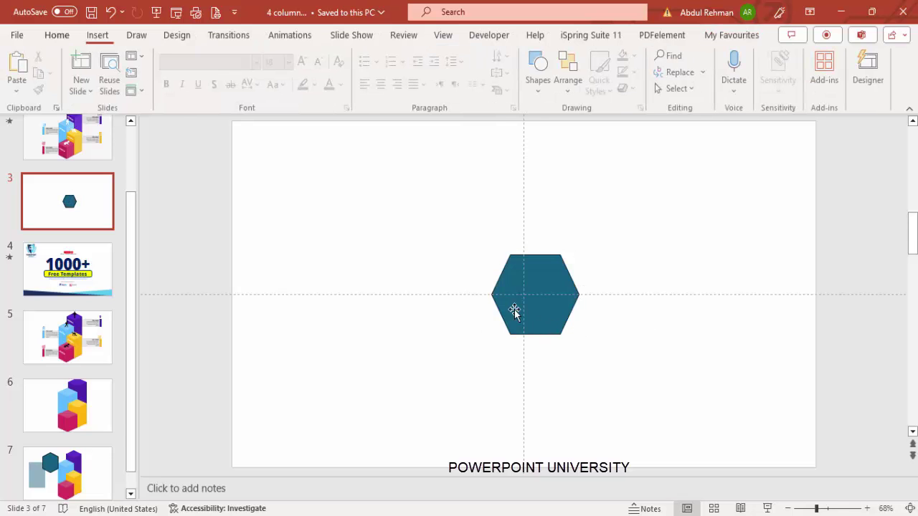
pyautogui.click(566, 301)
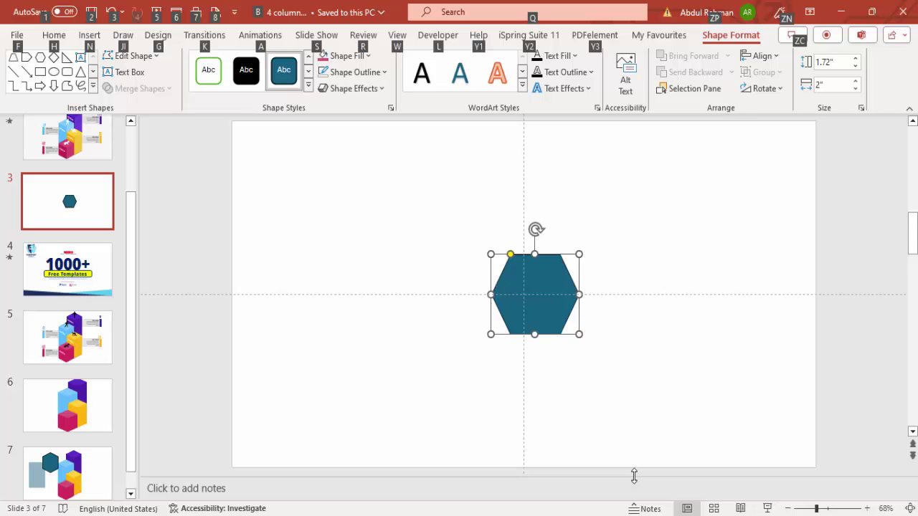
pyautogui.hotkey('alt', 'Right')
pyautogui.hotkey('alt', 'Right')
pyautogui.hotkey('alt', 'Right')
pyautogui.hotkey('alt', 'Right')
pyautogui.hotkey('alt', 'Right')
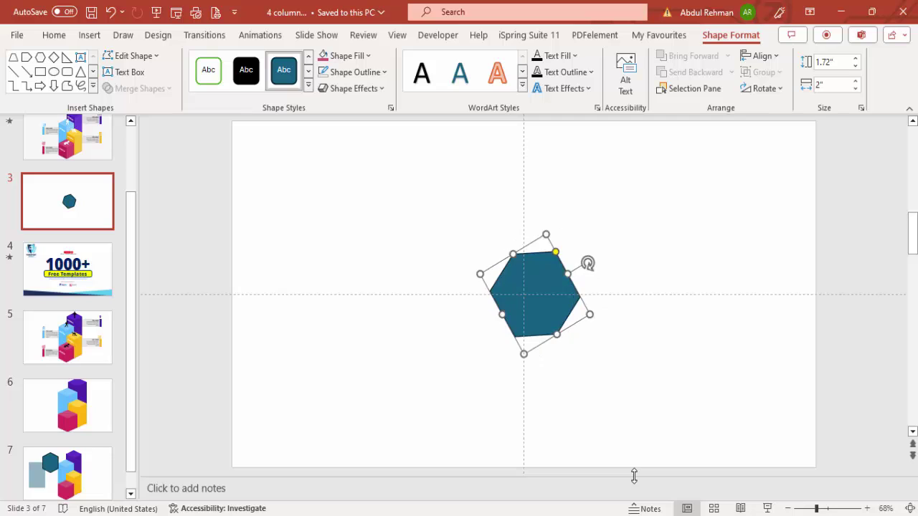
pyautogui.hotkey('alt', 'Right')
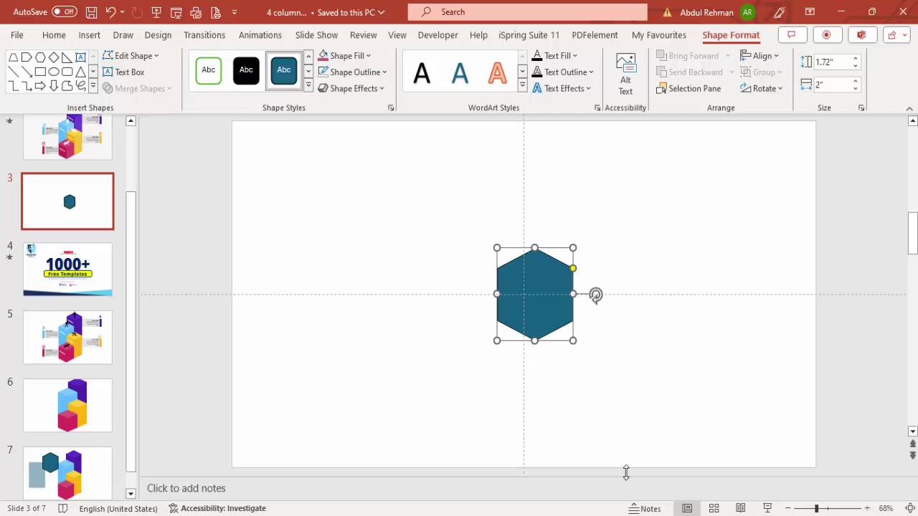
# Step: Remove the hexagon's outline and fill it magenta
pyautogui.click(366, 73)
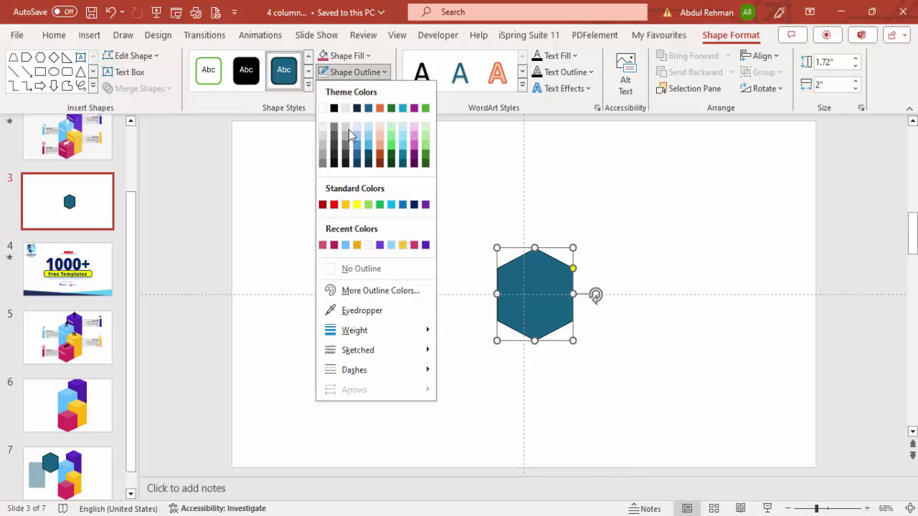
pyautogui.click(374, 267)
pyautogui.click(338, 71)
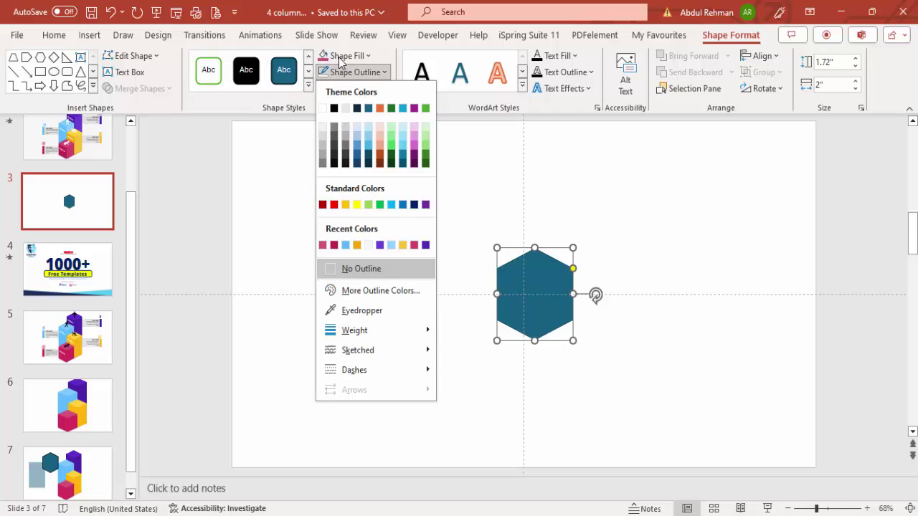
pyautogui.click(341, 58)
pyautogui.click(334, 227)
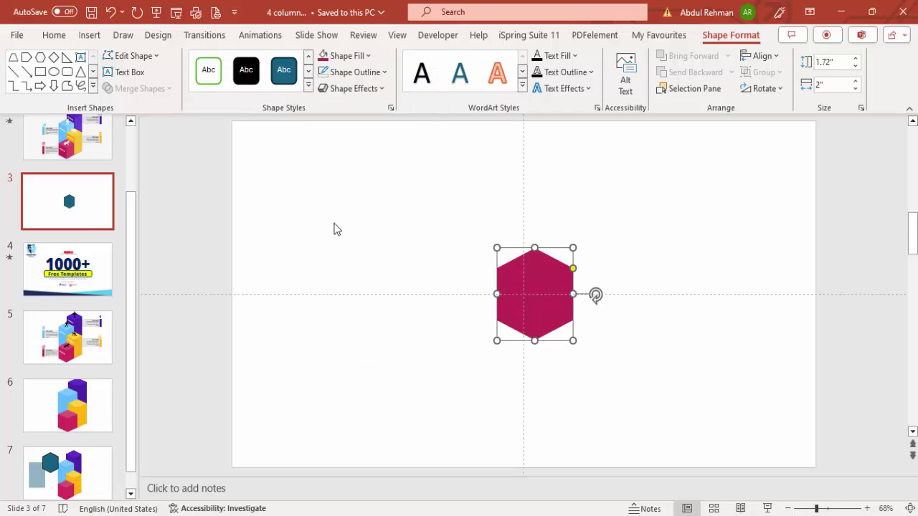
# Step: Centre the hexagon on the slide and stretch it down to 1.72 by 2.97 inches
pyautogui.click(779, 57)
pyautogui.click(786, 94)
pyautogui.click(776, 57)
pyautogui.click(792, 157)
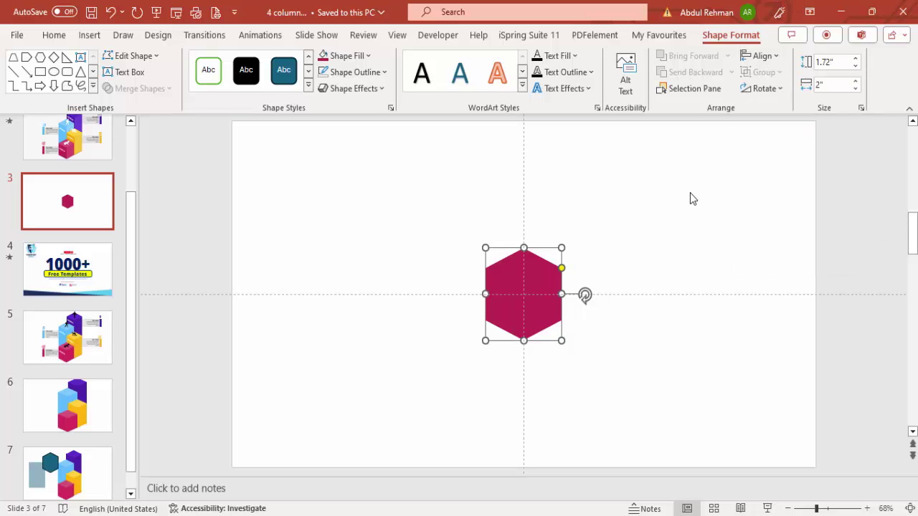
pyautogui.moveTo(523, 349); pyautogui.dragTo(523, 385)
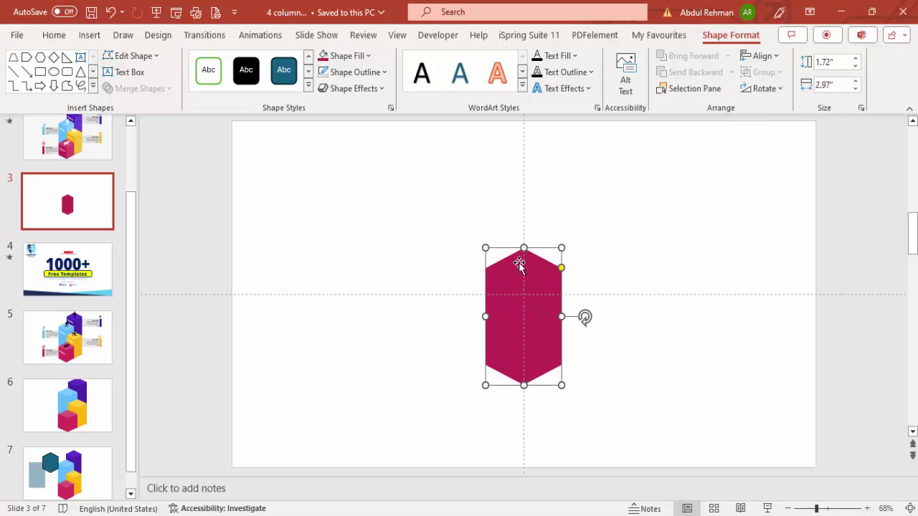
pyautogui.click(89, 34)
pyautogui.click(286, 80)
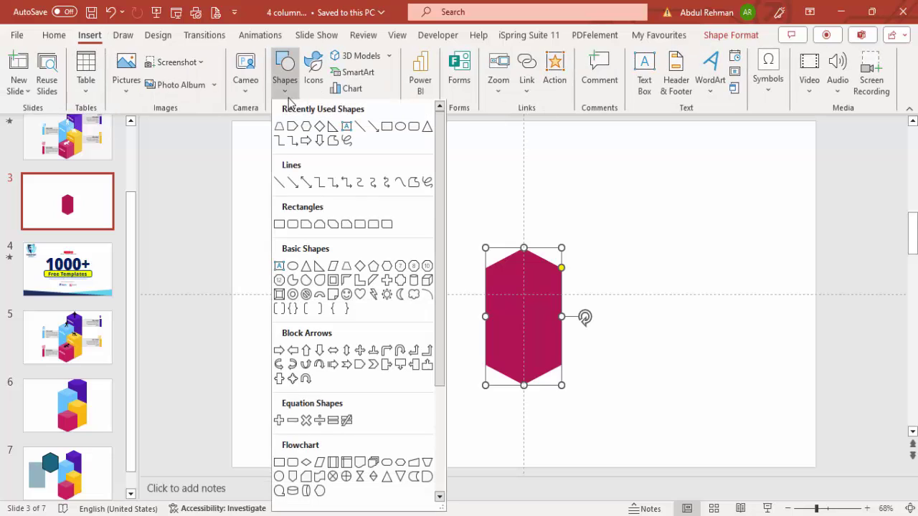
# Step: Draw a diamond over the column's top with no outline and a lighter pink fill
pyautogui.click(361, 269)
pyautogui.moveTo(492, 245); pyautogui.dragTo(568, 282)
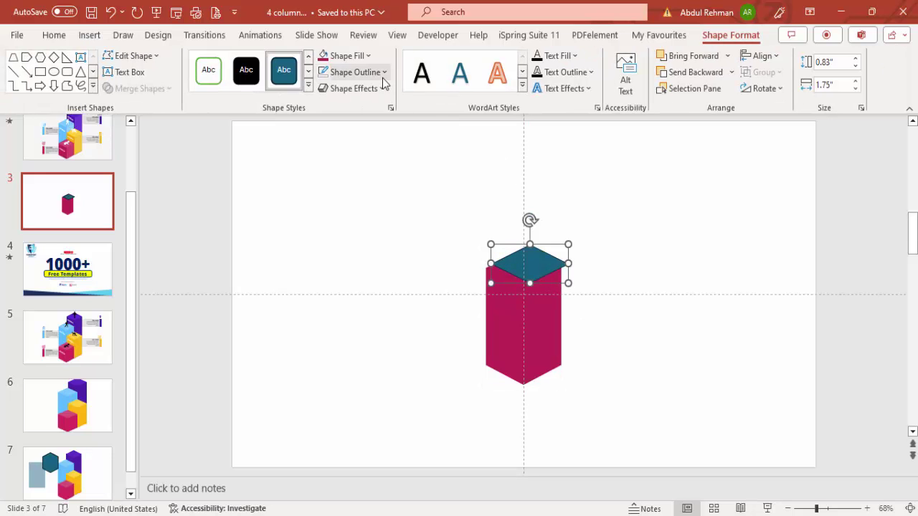
pyautogui.click(357, 73)
pyautogui.click(372, 269)
pyautogui.click(344, 55)
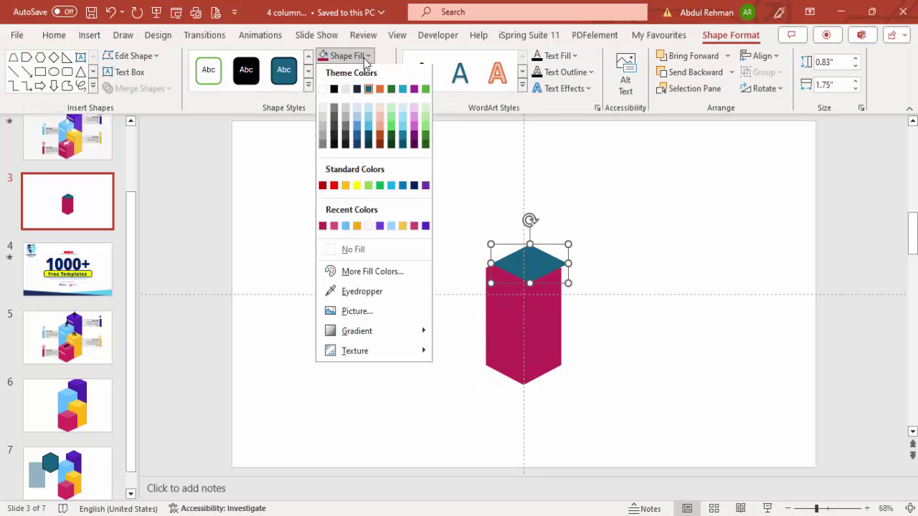
pyautogui.click(334, 228)
# Step: Snap and resize the diamond to 0.87 by 1.72 inches as the column's top face
pyautogui.click(839, 508)
pyautogui.moveTo(535, 307); pyautogui.dragTo(518, 317)
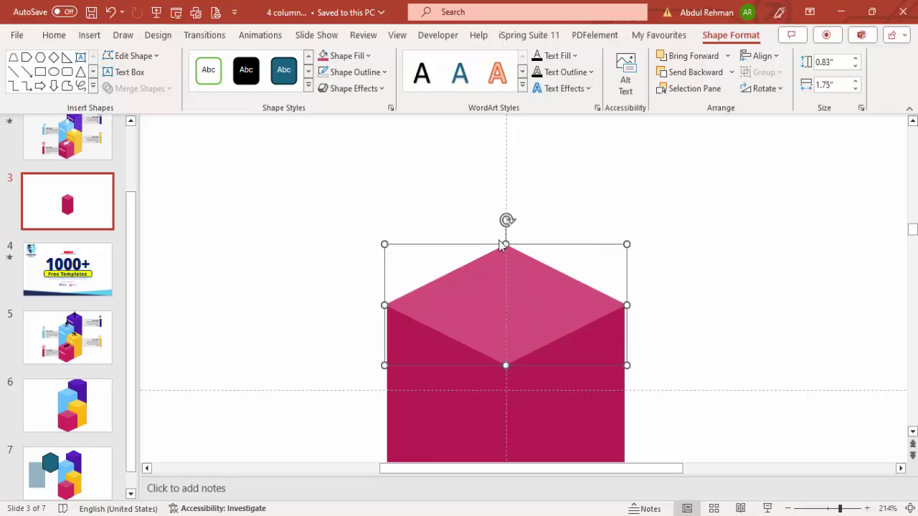
pyautogui.press('Escape')
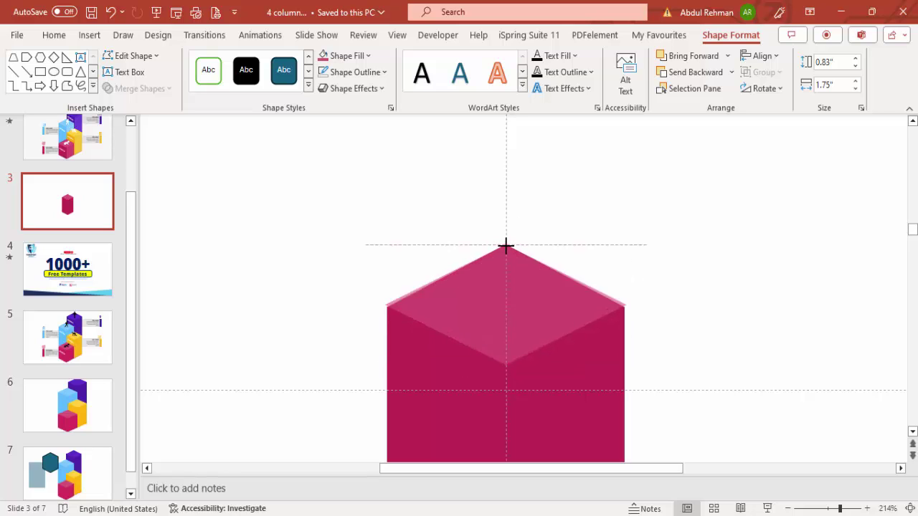
pyautogui.click(502, 364)
pyautogui.moveTo(503, 364); pyautogui.dragTo(501, 372)
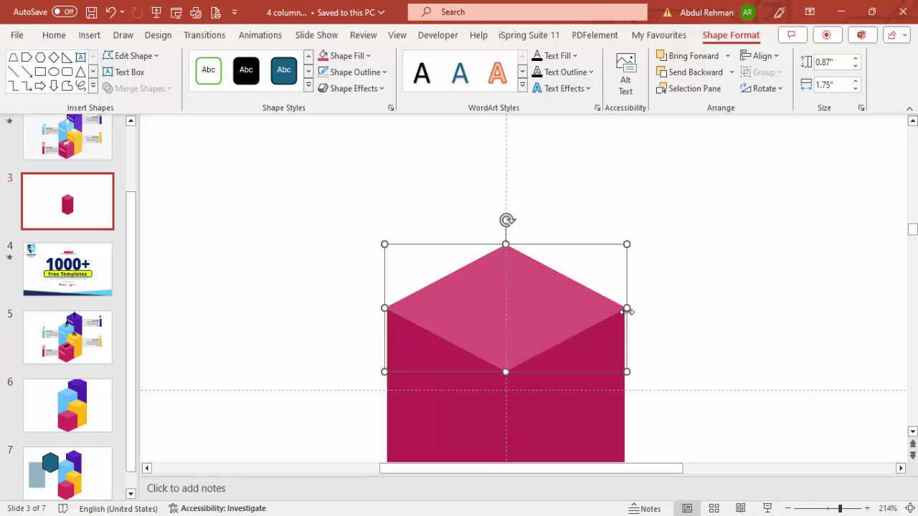
pyautogui.moveTo(625, 308); pyautogui.dragTo(624, 308)
pyautogui.moveTo(384, 308); pyautogui.dragTo(387, 308)
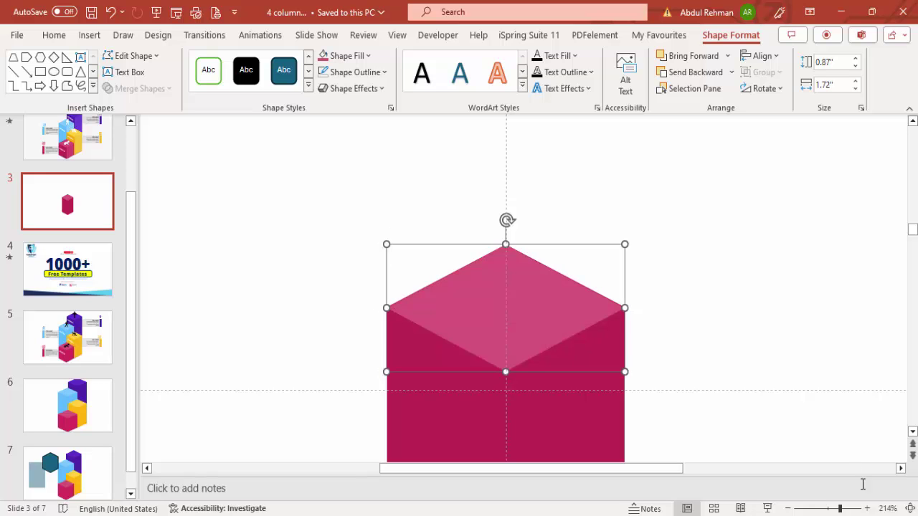
pyautogui.click(909, 508)
pyautogui.click(660, 363)
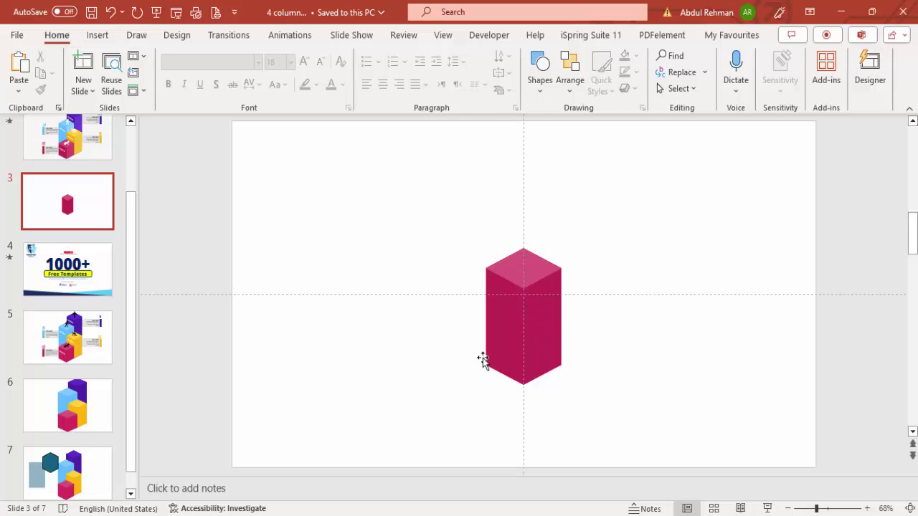
# Step: Ctrl-drag a copy of the magenta hexagon to the left of the box
pyautogui.click(532, 343)
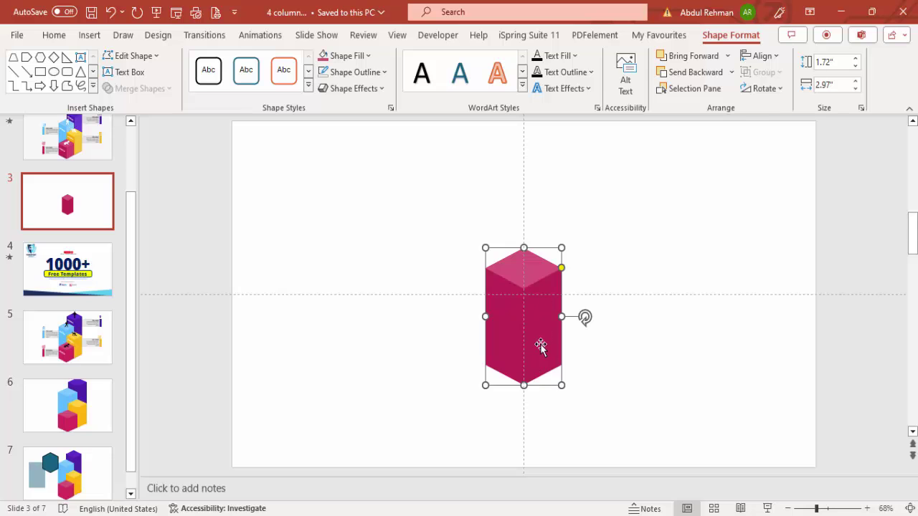
pyautogui.click(592, 354)
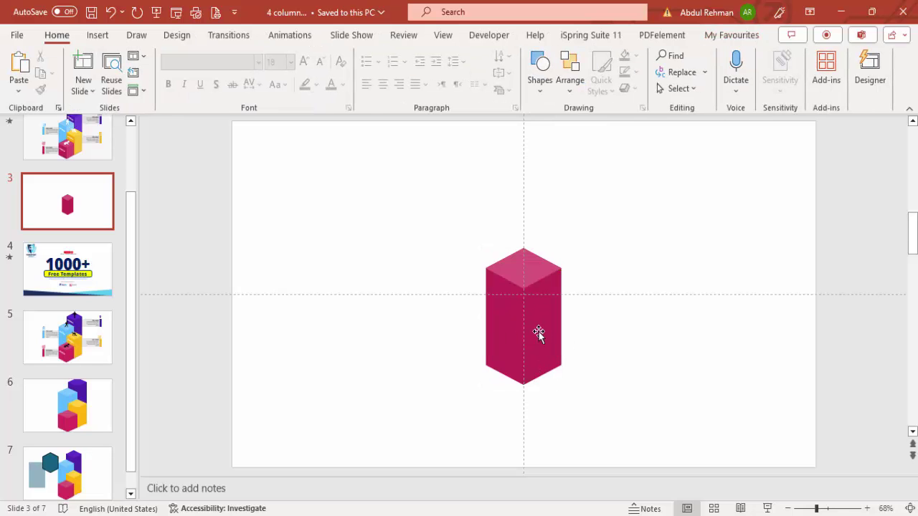
pyautogui.click(538, 337)
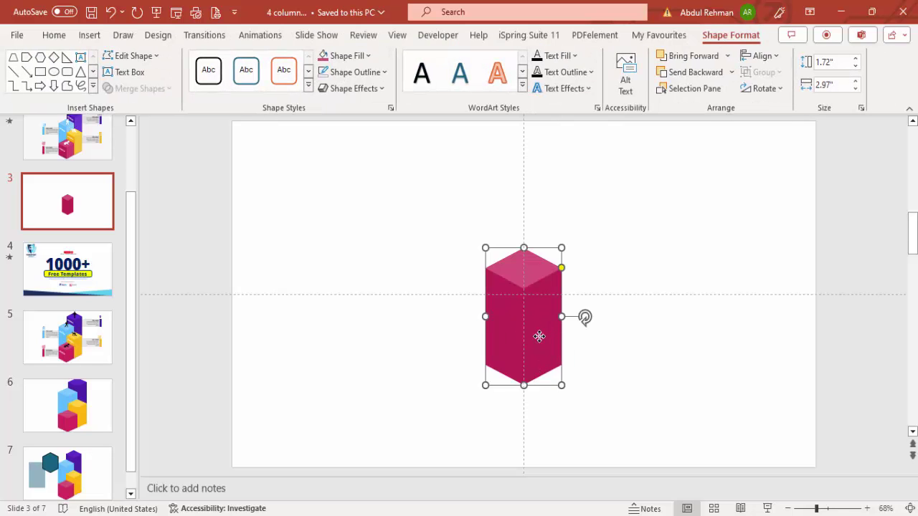
pyautogui.moveTo(539, 336); pyautogui.dragTo(379, 324)
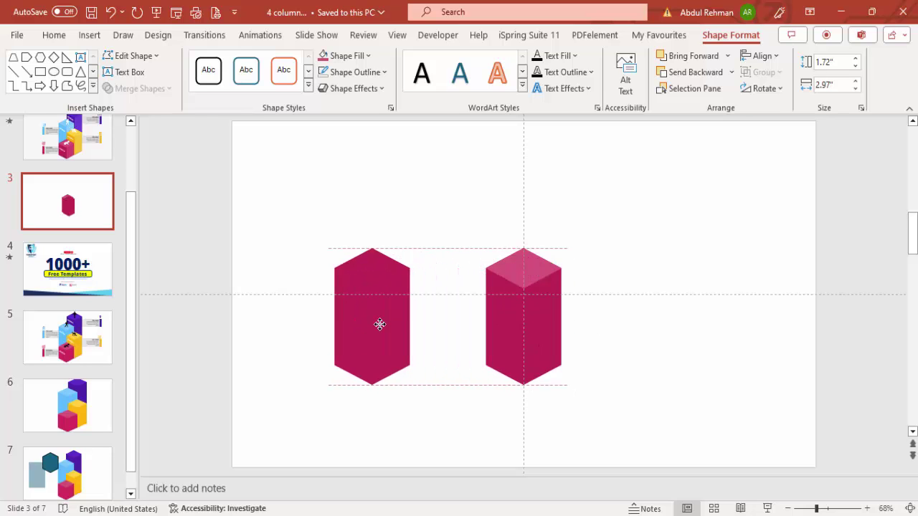
pyautogui.click(539, 318)
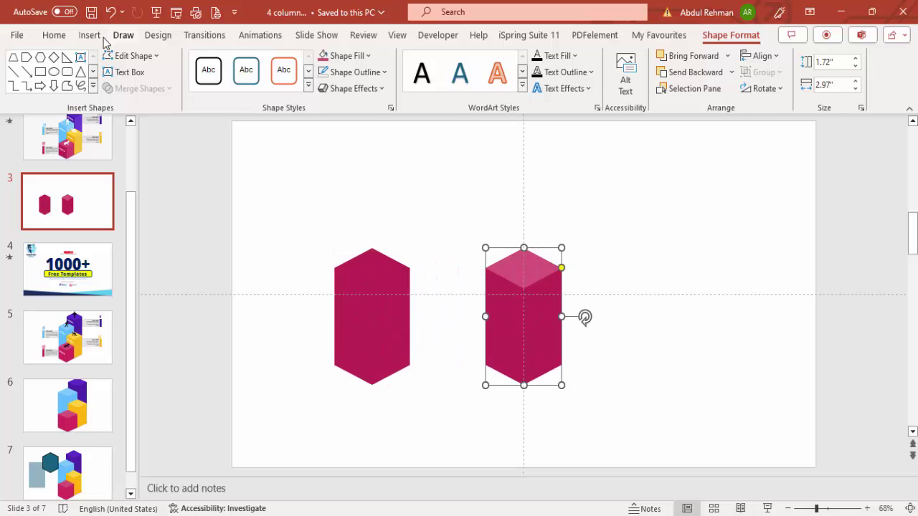
# Step: Draw a 4.89 by 1.36 inch teal rectangle over the column's right half, without outline
pyautogui.click(90, 34)
pyautogui.click(285, 68)
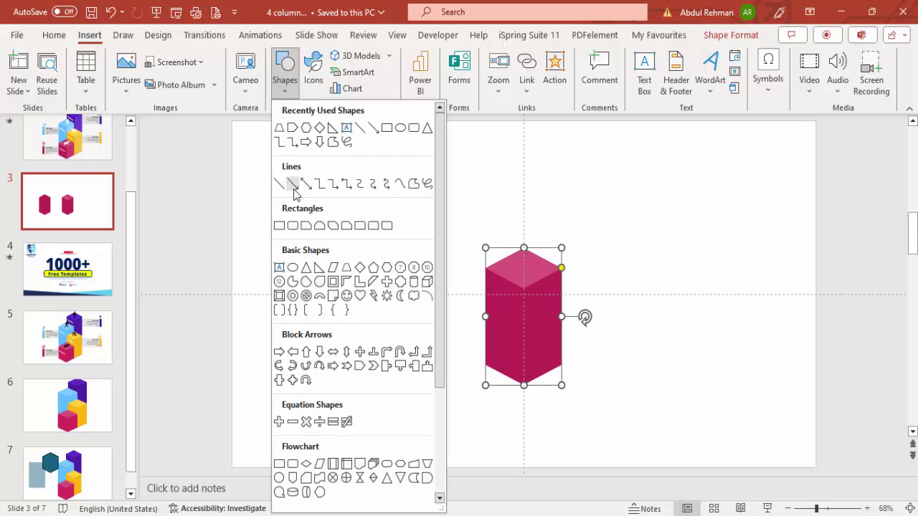
pyautogui.click(279, 227)
pyautogui.moveTo(525, 209); pyautogui.dragTo(583, 434)
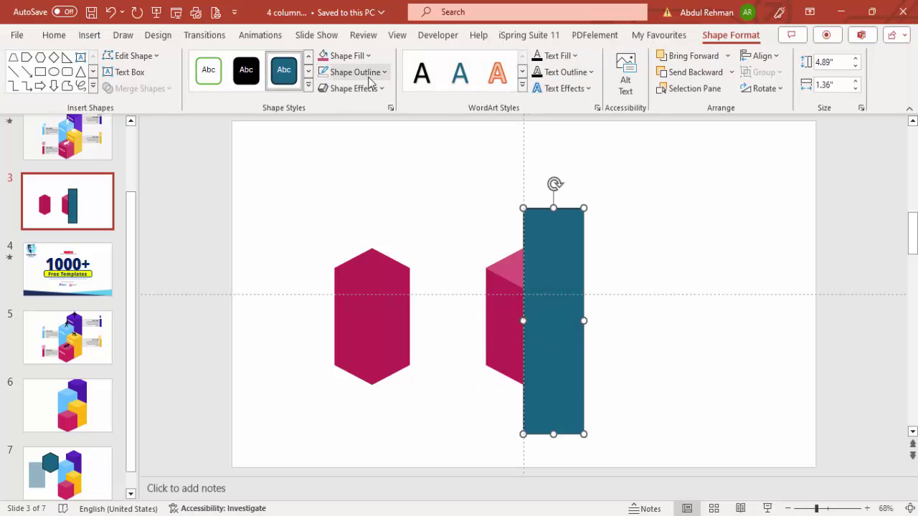
pyautogui.click(369, 76)
pyautogui.click(360, 270)
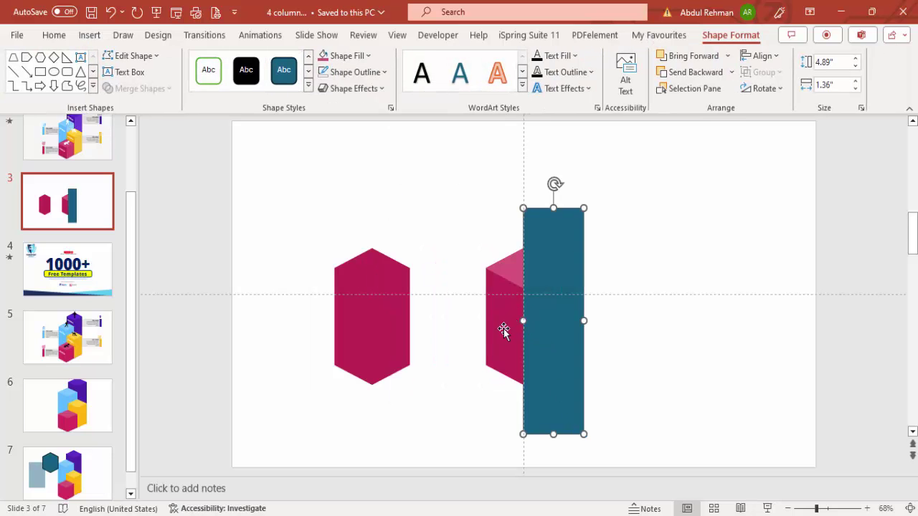
# Step: Fragment the right prism with the teal rectangle and delete the leftover rectangle strip
pyautogui.click(503, 329)
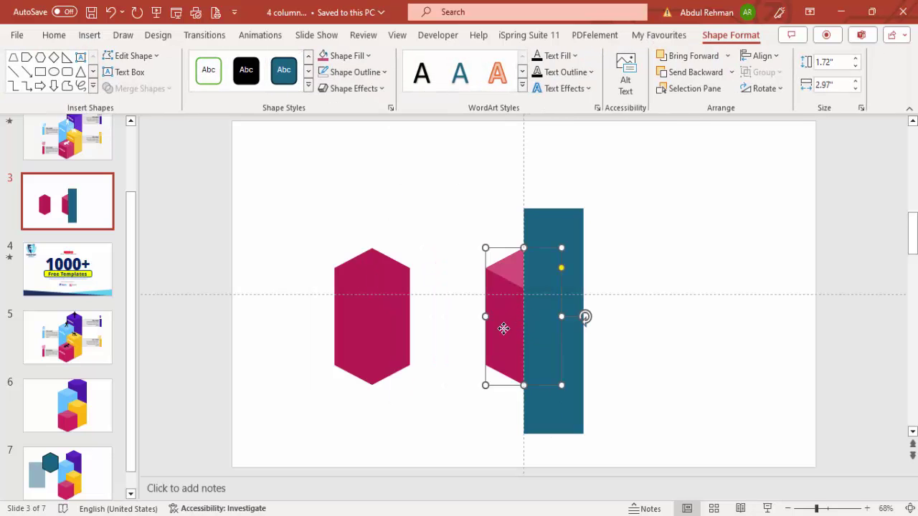
pyautogui.keyDown('shift'); pyautogui.click(559, 224); pyautogui.keyUp('shift')
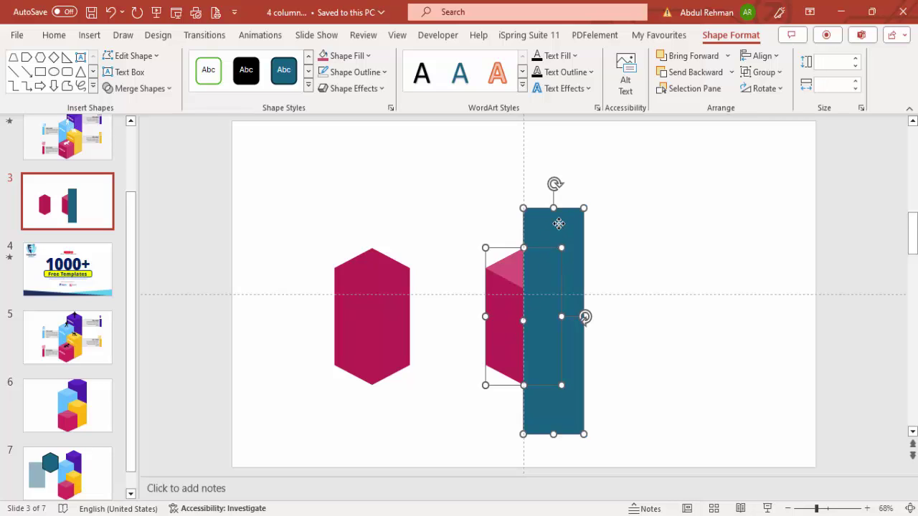
pyautogui.click(138, 88)
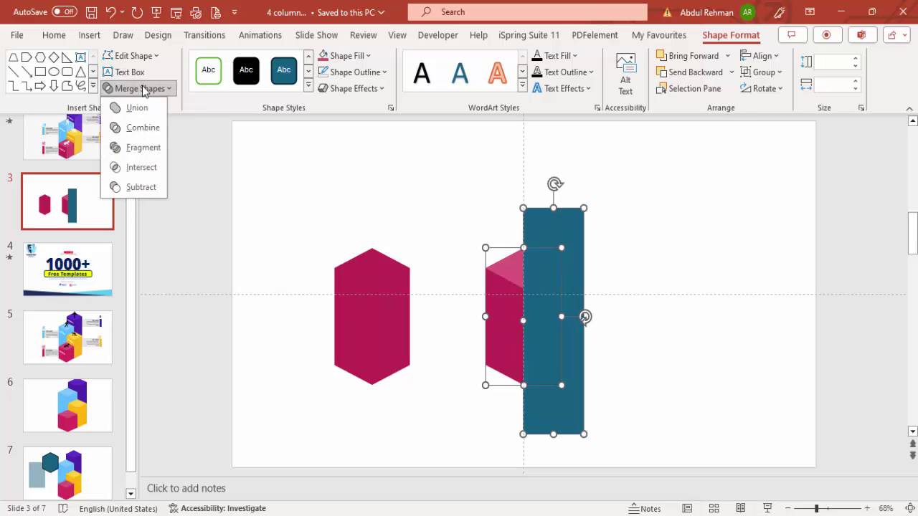
pyautogui.click(148, 147)
pyautogui.click(613, 232)
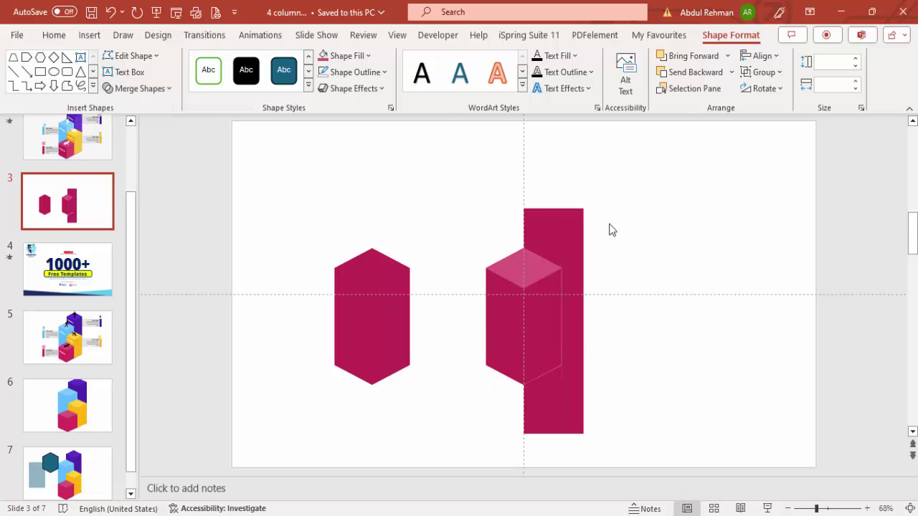
pyautogui.click(532, 219)
pyautogui.press('Delete')
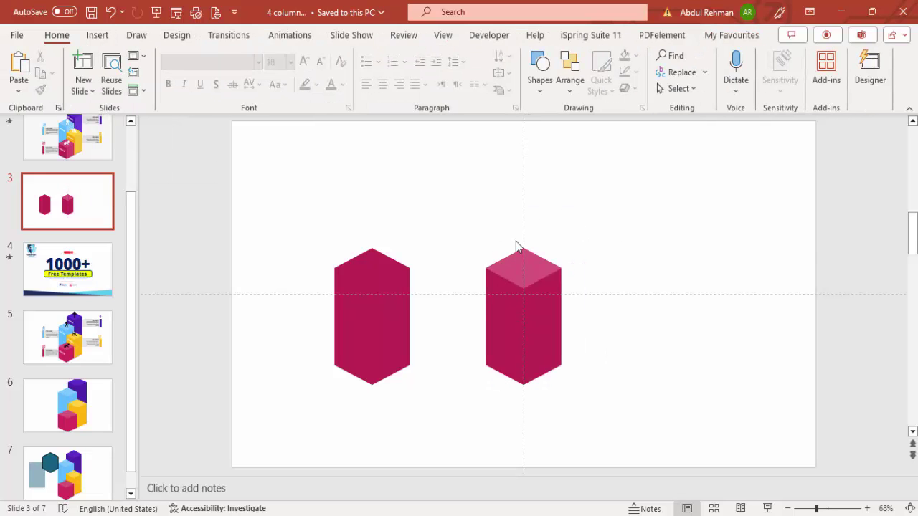
pyautogui.click(544, 317)
# Step: Fill the prism's right face with the lighter pink #DF7795 via Format Shape
pyautogui.rightClick(544, 317)
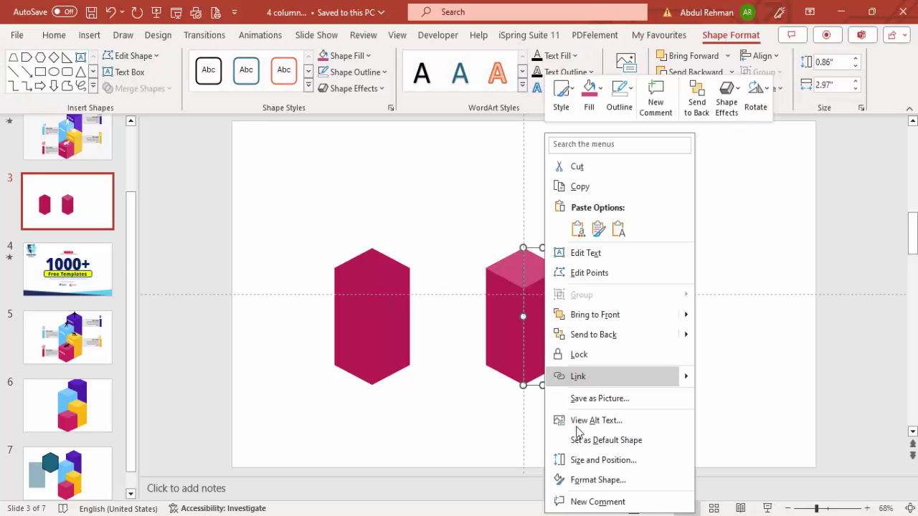
pyautogui.click(580, 475)
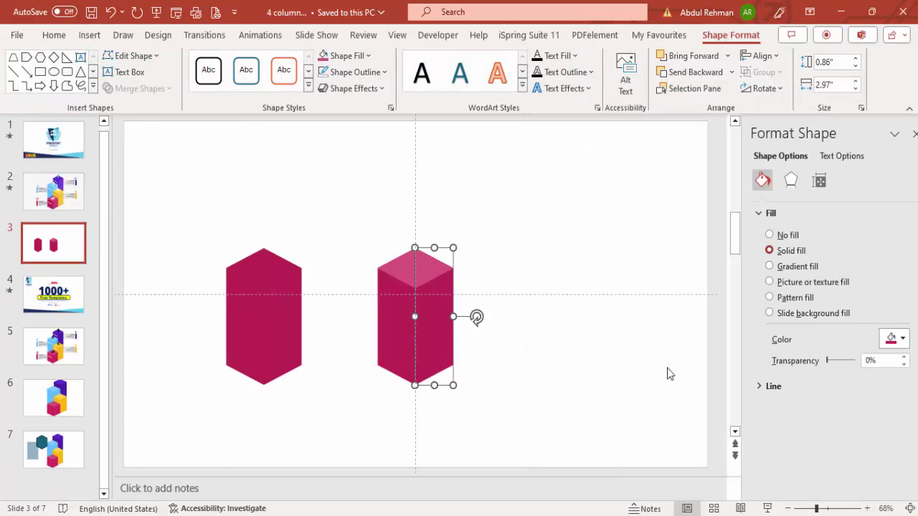
pyautogui.click(873, 342)
pyautogui.click(807, 284)
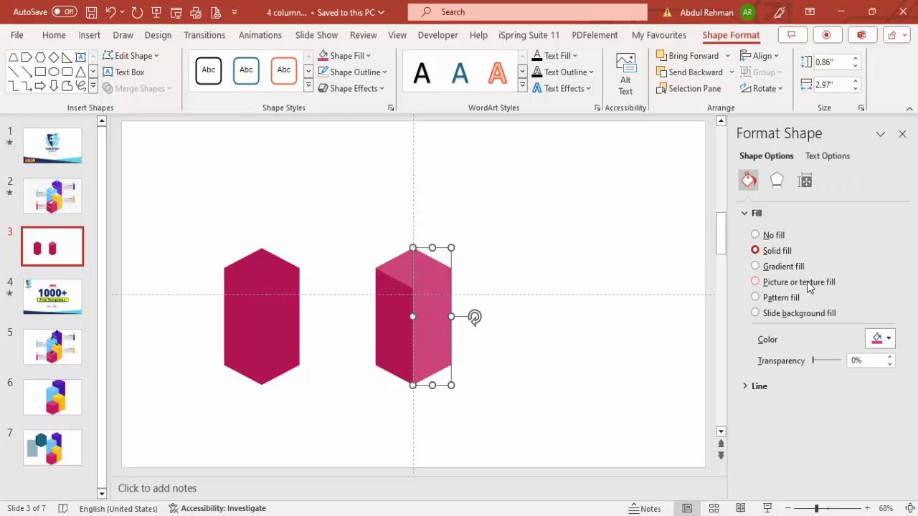
pyautogui.click(880, 339)
pyautogui.click(837, 306)
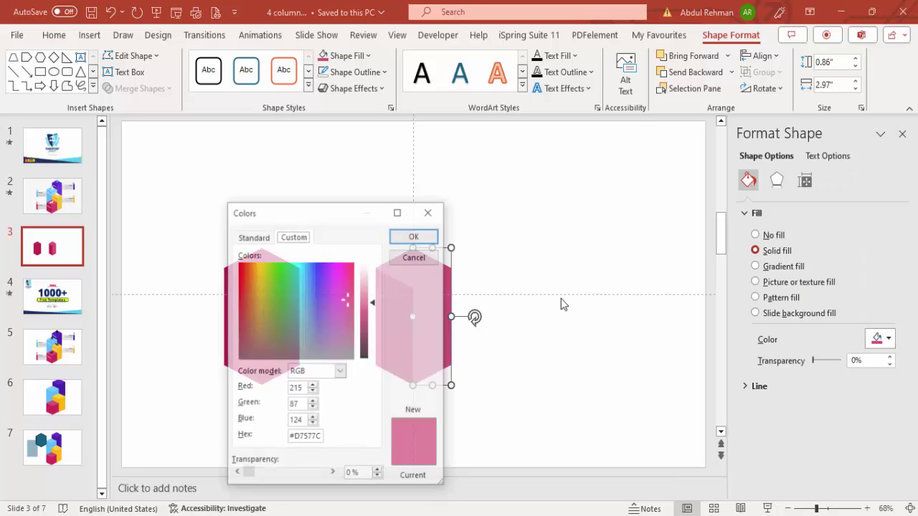
pyautogui.moveTo(373, 302); pyautogui.dragTo(375, 295)
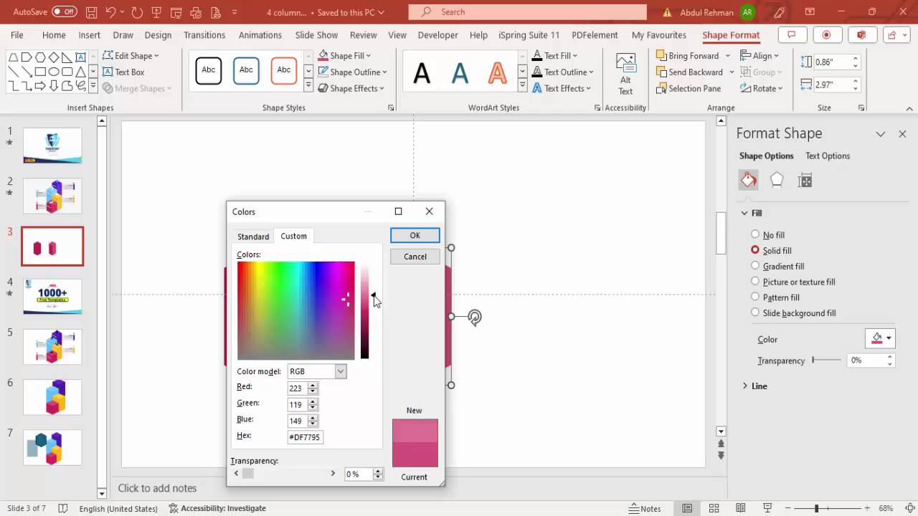
pyautogui.click(415, 235)
pyautogui.click(478, 323)
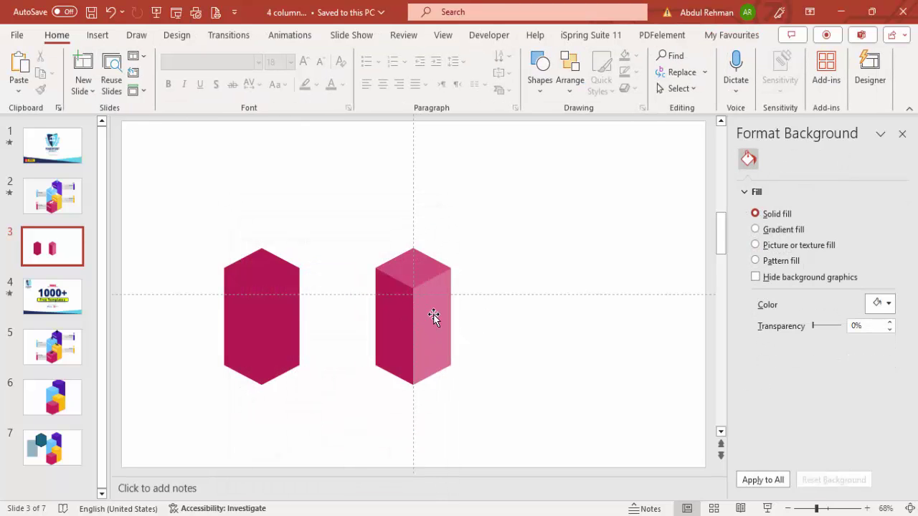
# Step: Group the column's faces, move the group below the horizontal guide, and stretch the left hexagon taller
pyautogui.moveTo(338, 205); pyautogui.dragTo(568, 479)
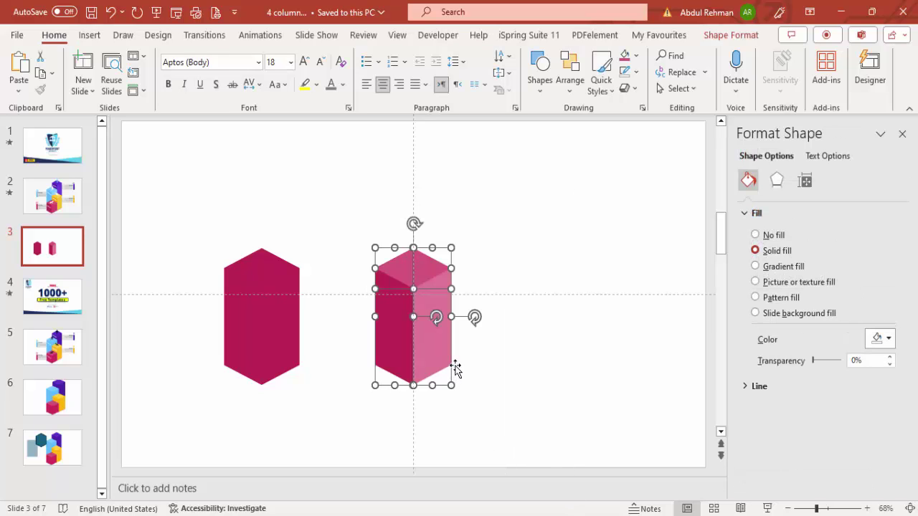
pyautogui.hotkey('ctrl', 'g')
pyautogui.moveTo(418, 353); pyautogui.dragTo(418, 416)
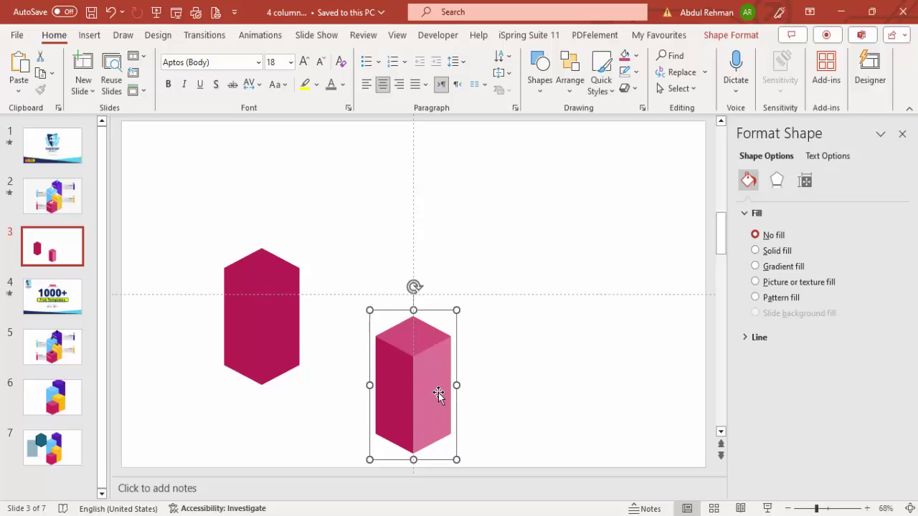
pyautogui.click(433, 400)
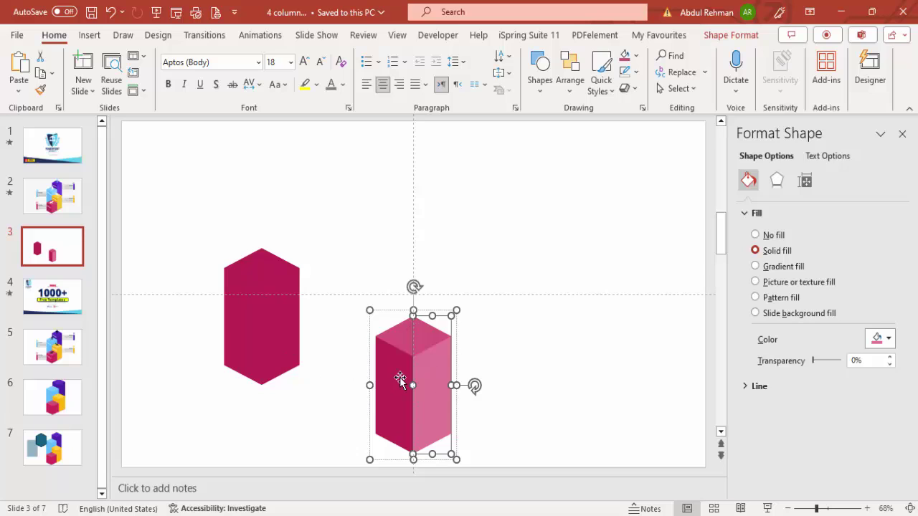
pyautogui.click(278, 360)
pyautogui.moveTo(259, 393); pyautogui.dragTo(289, 413)
# Step: Ungroup the column and stretch both side faces down to the slide bottom
pyautogui.click(379, 394)
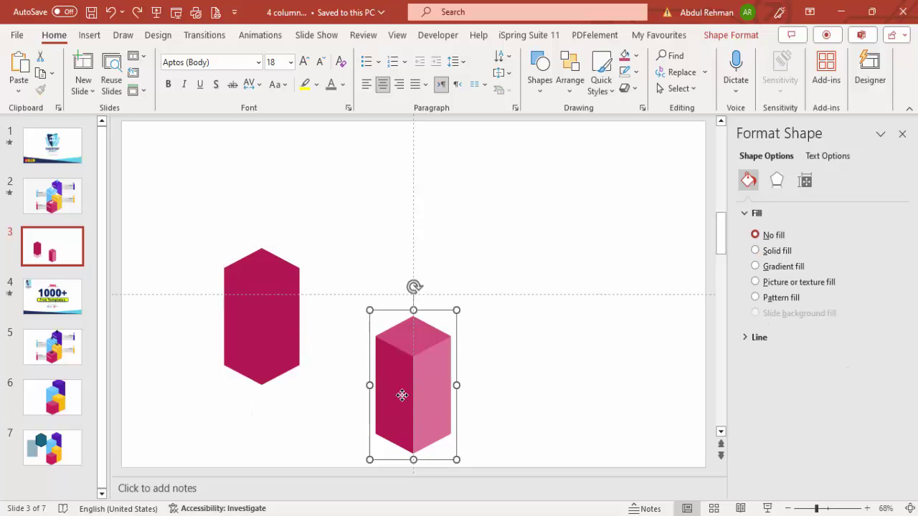
pyautogui.click(396, 425)
pyautogui.click(416, 448)
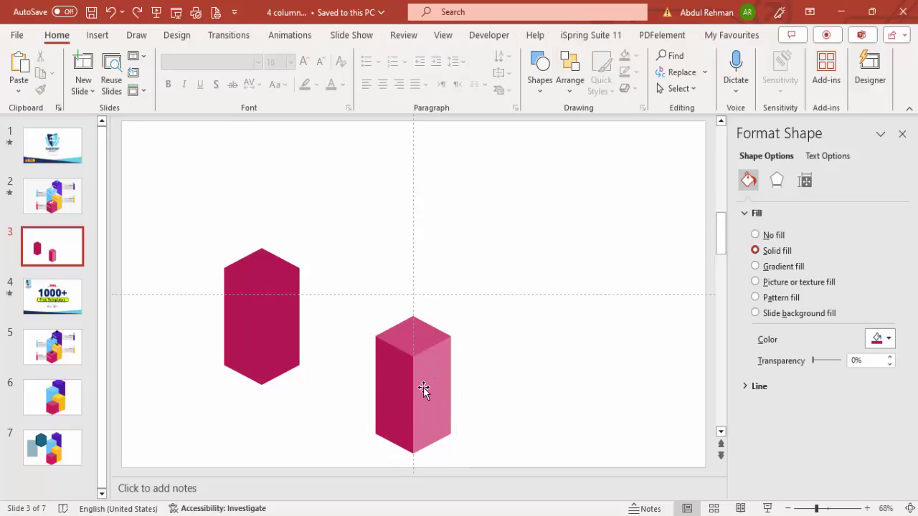
pyautogui.click(420, 383)
pyautogui.rightClick(420, 383)
pyautogui.moveTo(455, 188)
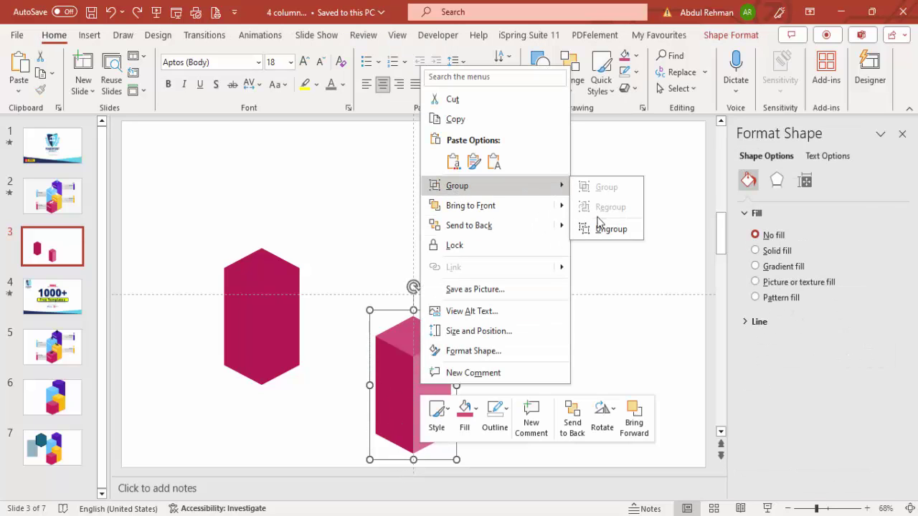
pyautogui.click(598, 229)
pyautogui.click(619, 246)
pyautogui.click(381, 373)
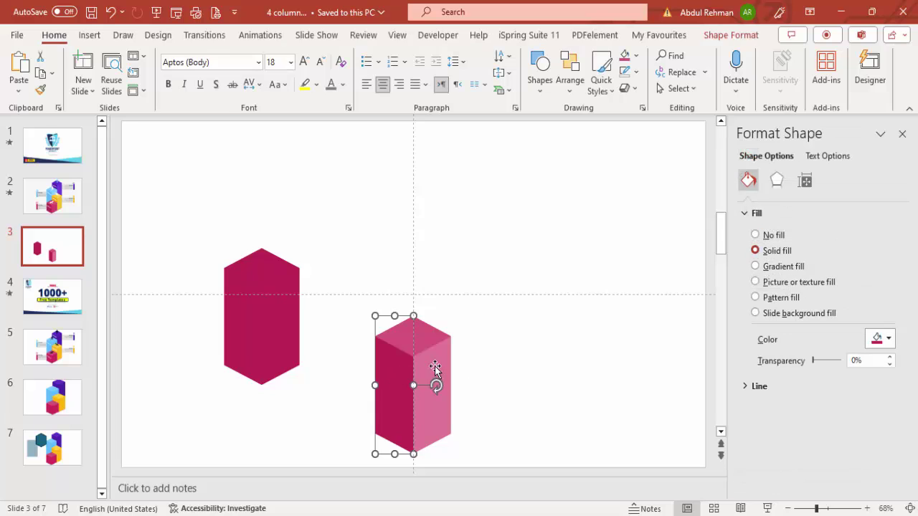
pyautogui.keyDown('shift'); pyautogui.click(432, 371); pyautogui.keyUp('shift')
pyautogui.moveTo(413, 451); pyautogui.dragTo(416, 501)
# Step: Move the plain magenta hexagon right and down to overlap the 3D column's right side
pyautogui.scroll(-1, 512, 409)
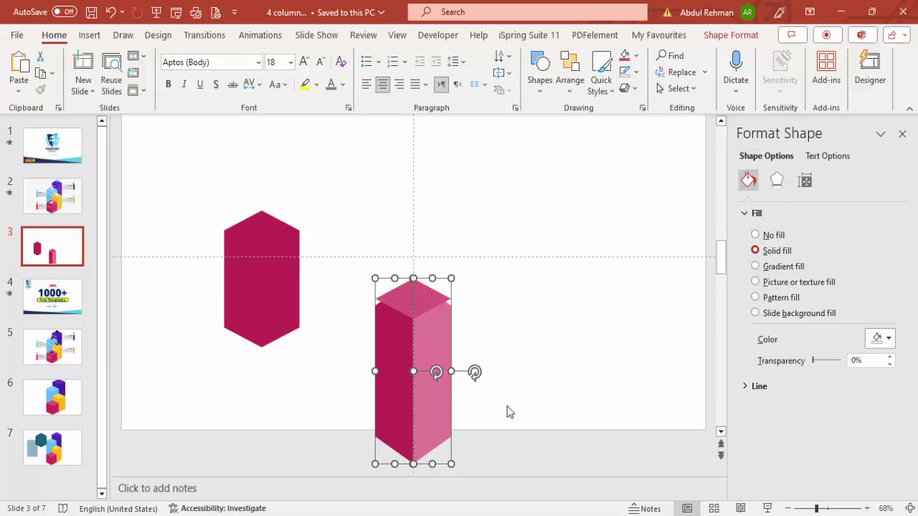
pyautogui.scroll(1, 462, 330)
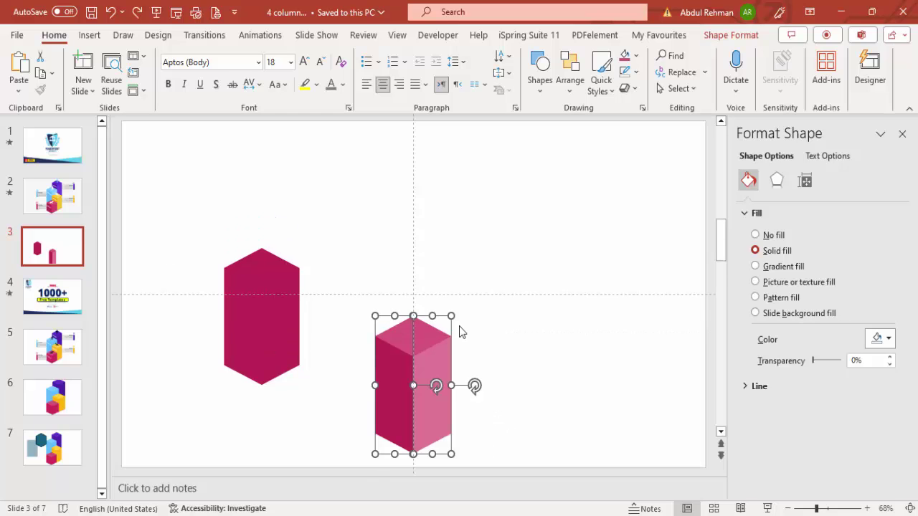
pyautogui.click(528, 329)
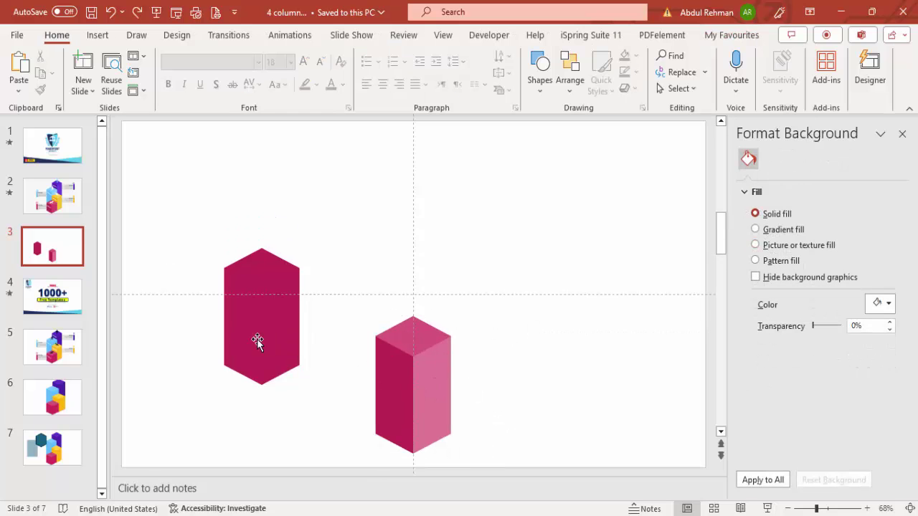
pyautogui.click(433, 384)
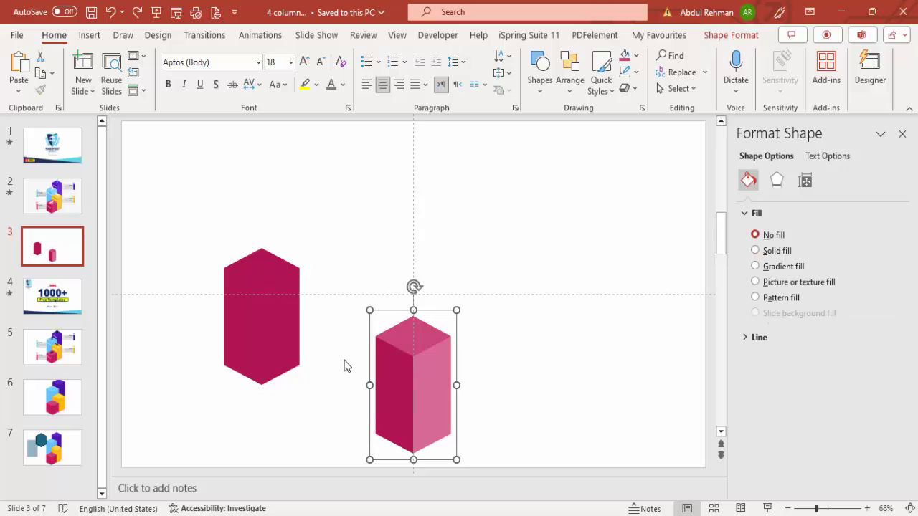
pyautogui.click(395, 381)
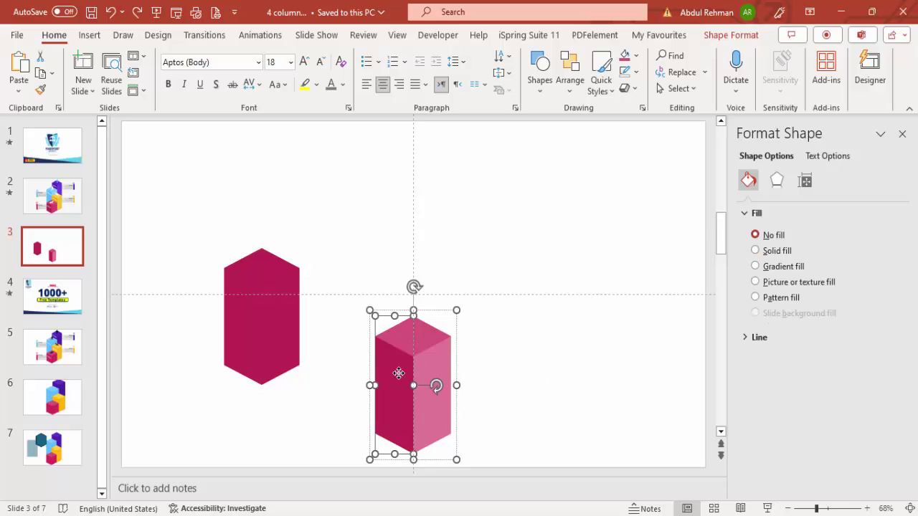
pyautogui.click(488, 364)
pyautogui.click(234, 335)
pyautogui.moveTo(261, 334); pyautogui.dragTo(444, 387)
# Step: Stretch the hexagon taller, fill it orange-yellow, and send it behind the pink column
pyautogui.moveTo(443, 289); pyautogui.dragTo(440, 264)
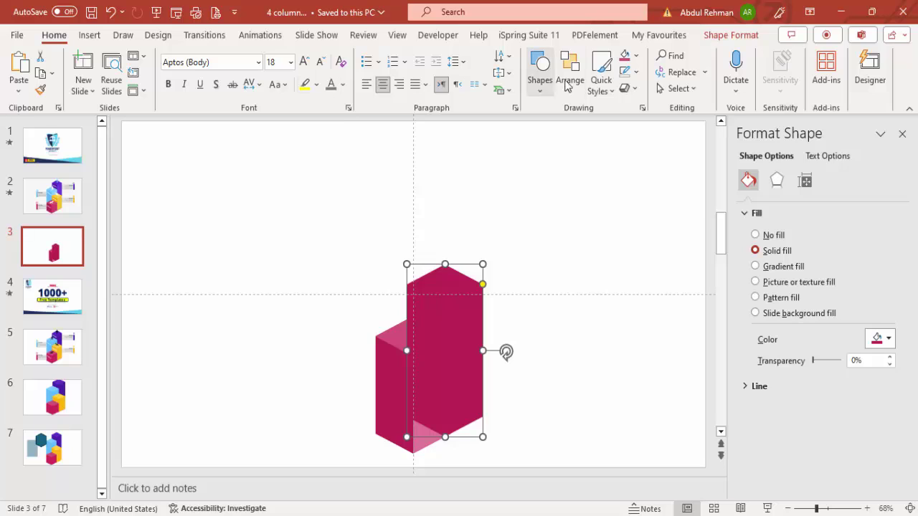
pyautogui.click(638, 56)
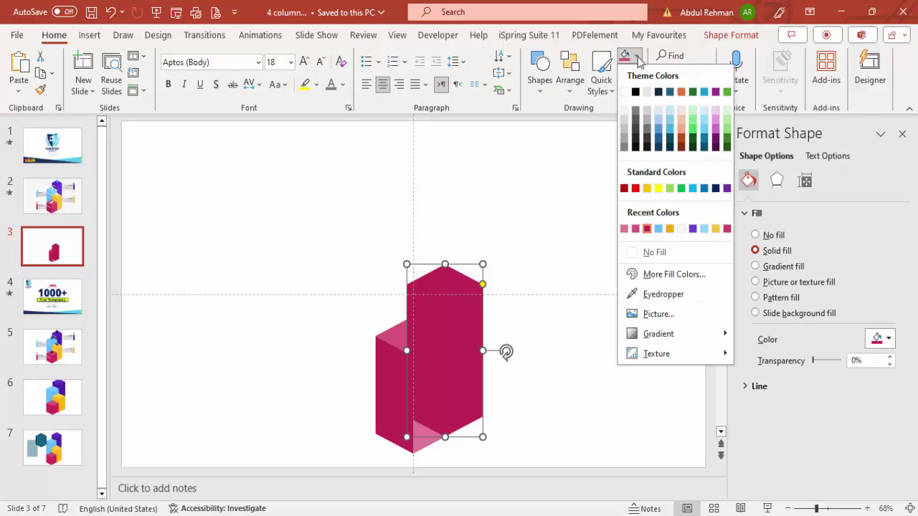
pyautogui.click(647, 190)
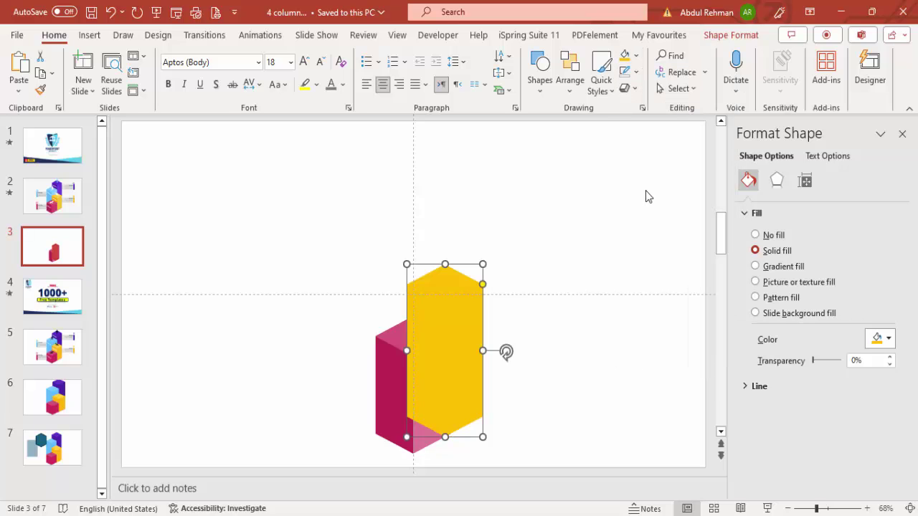
pyautogui.click(731, 34)
pyautogui.click(731, 71)
pyautogui.click(693, 107)
pyautogui.click(524, 228)
# Step: Paste a copy of the pink diamond top face exactly over the original
pyautogui.click(412, 343)
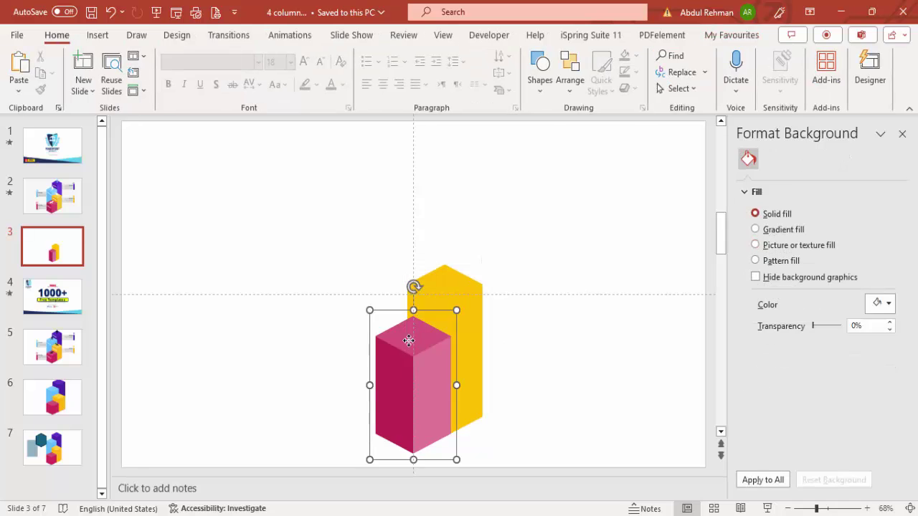
pyautogui.click(413, 337)
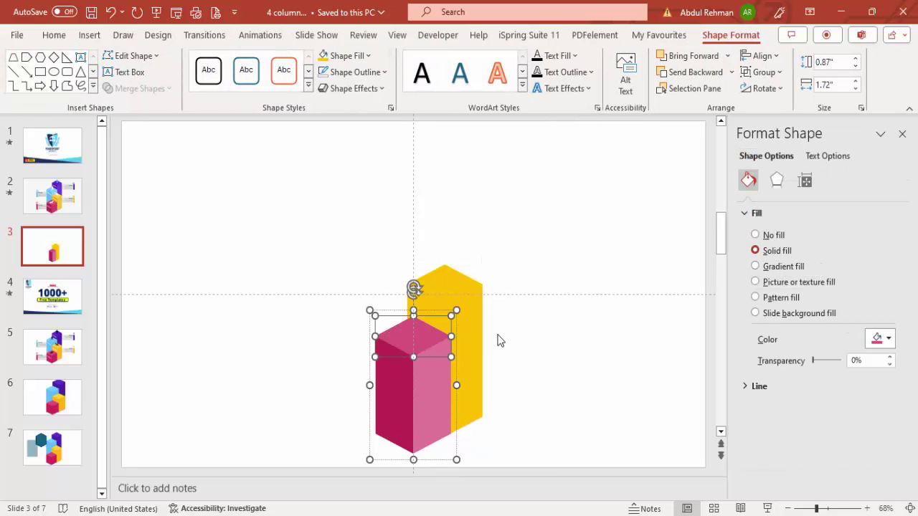
pyautogui.click(506, 232)
pyautogui.hotkey('ctrl', 'v')
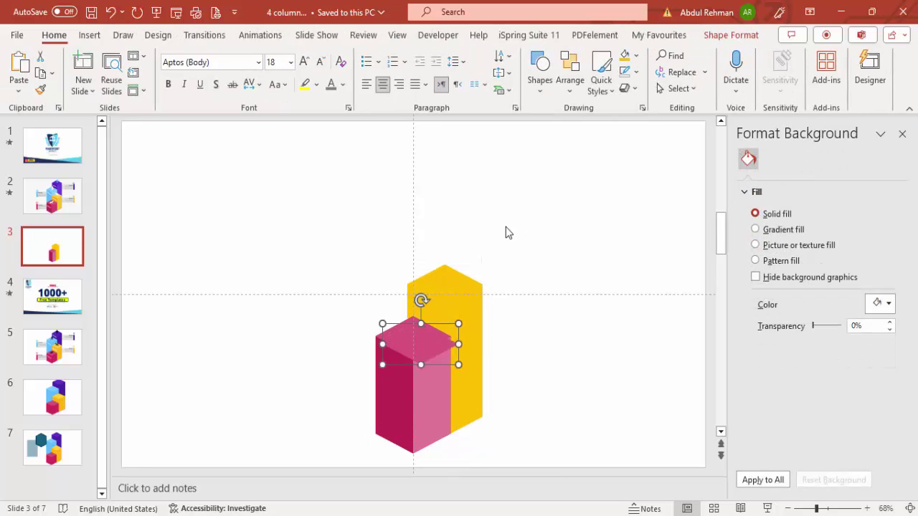
pyautogui.click(634, 55)
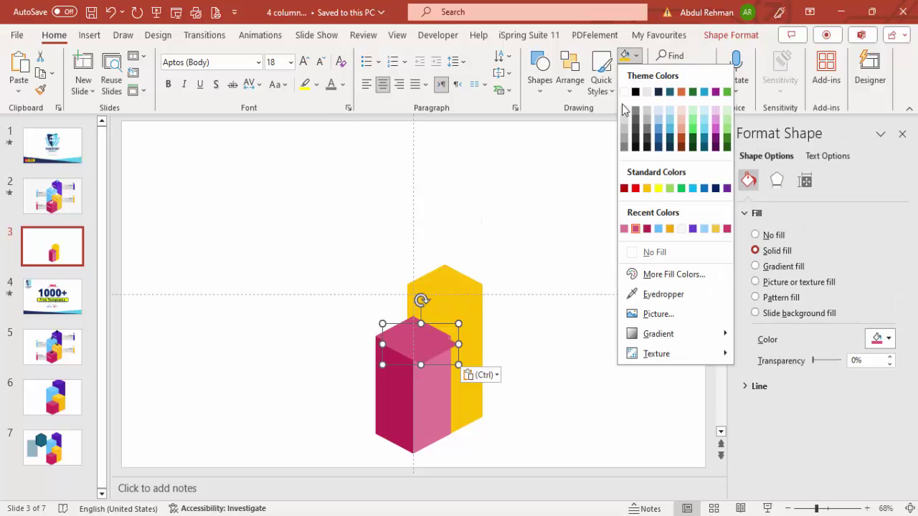